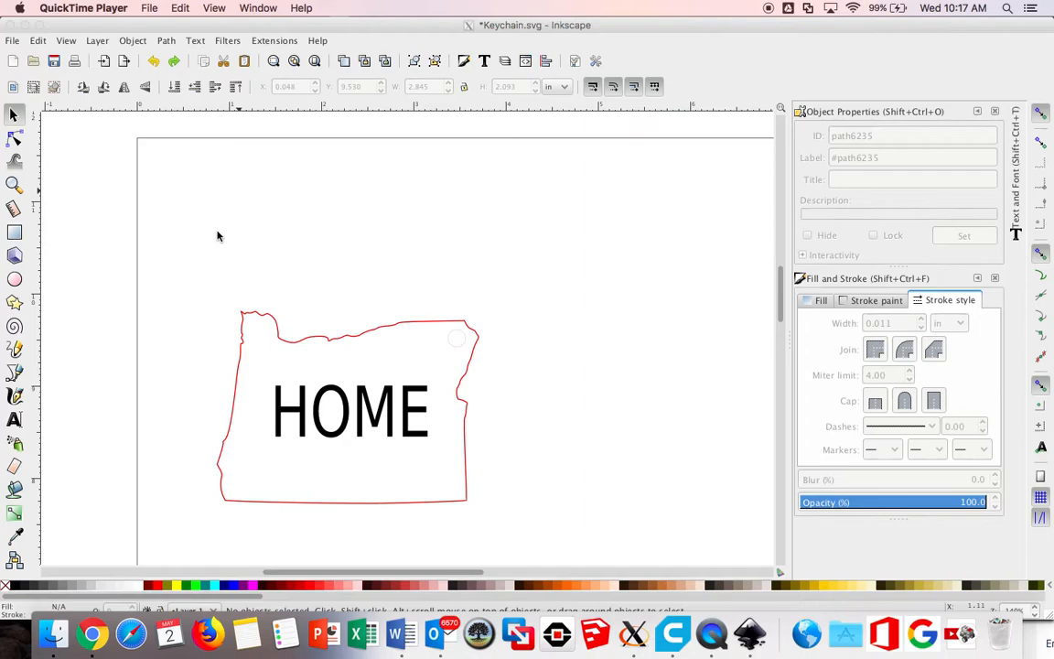
Step: Move the whole keychain design (outline, hole and HOME text) into the page's upper-left corner, at about X 0.032, Y 9.546 in
left_click(204, 343)
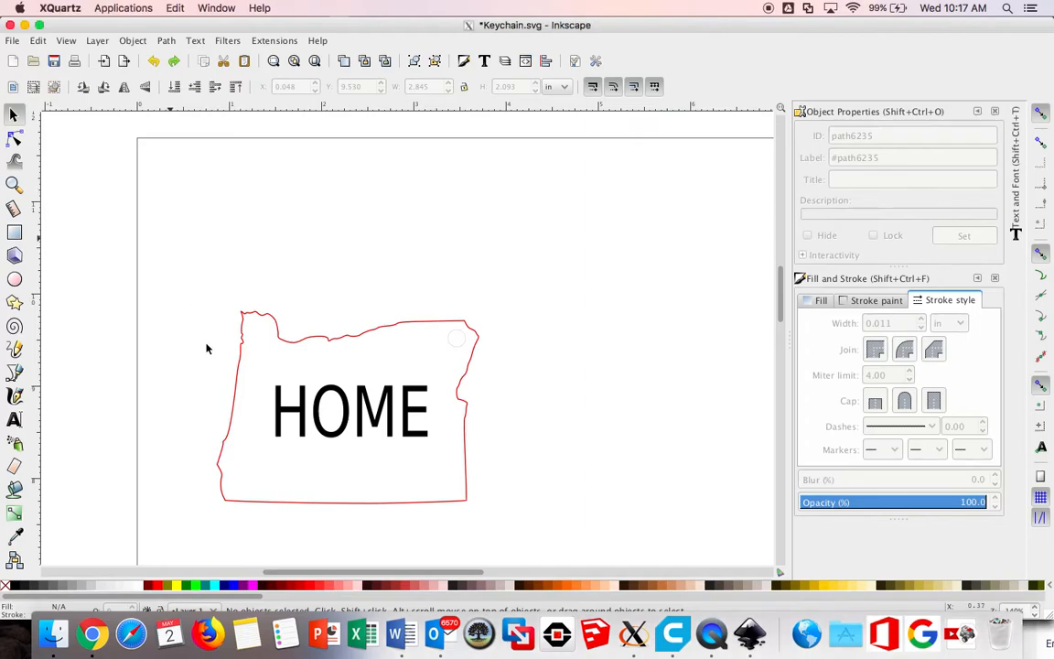
left_click_drag(193, 287, 532, 522)
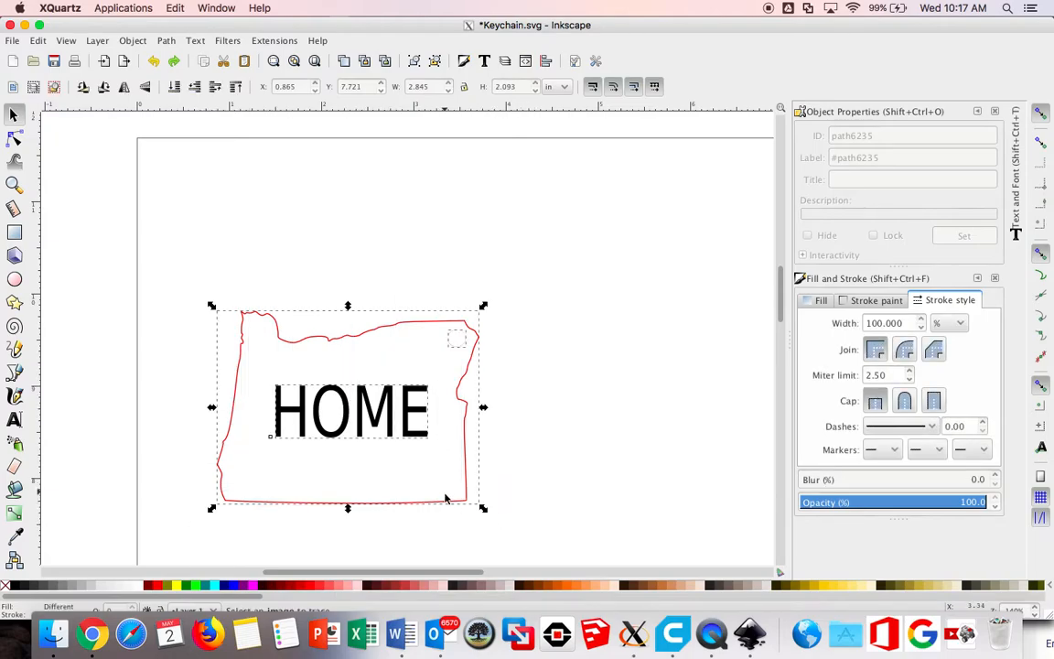
left_click_drag(337, 390, 294, 259)
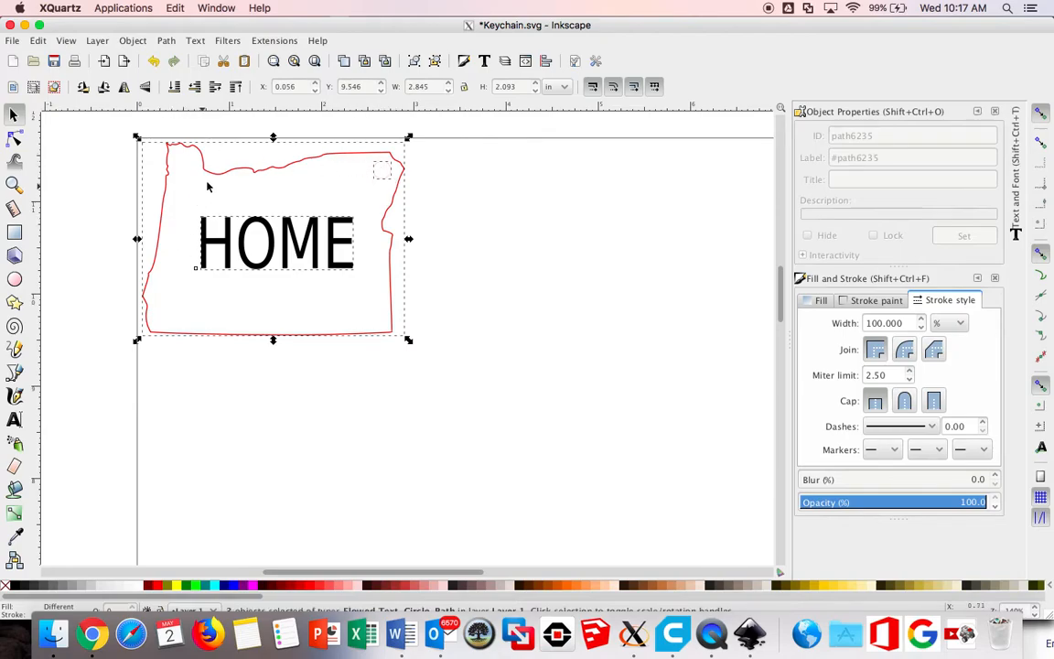
left_click_drag(217, 173, 214, 177)
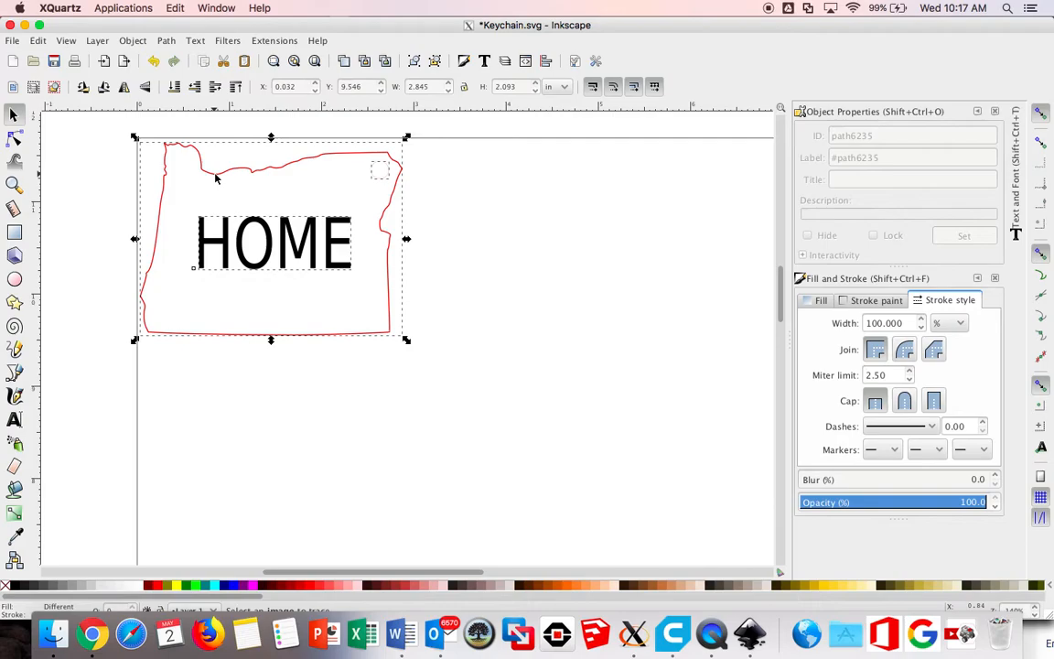
left_click(448, 280)
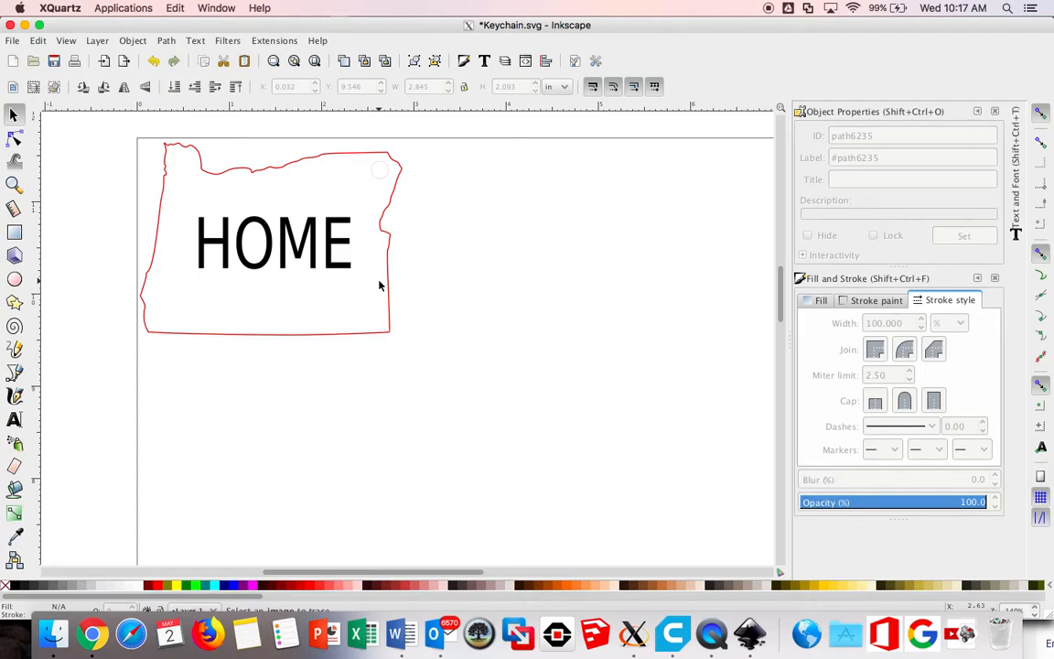
Step: Scale the whole keychain design down proportionally to about 1.99 in wide and 1.47 in high, keeping it in the page corner
left_click_drag(147, 142, 420, 358)
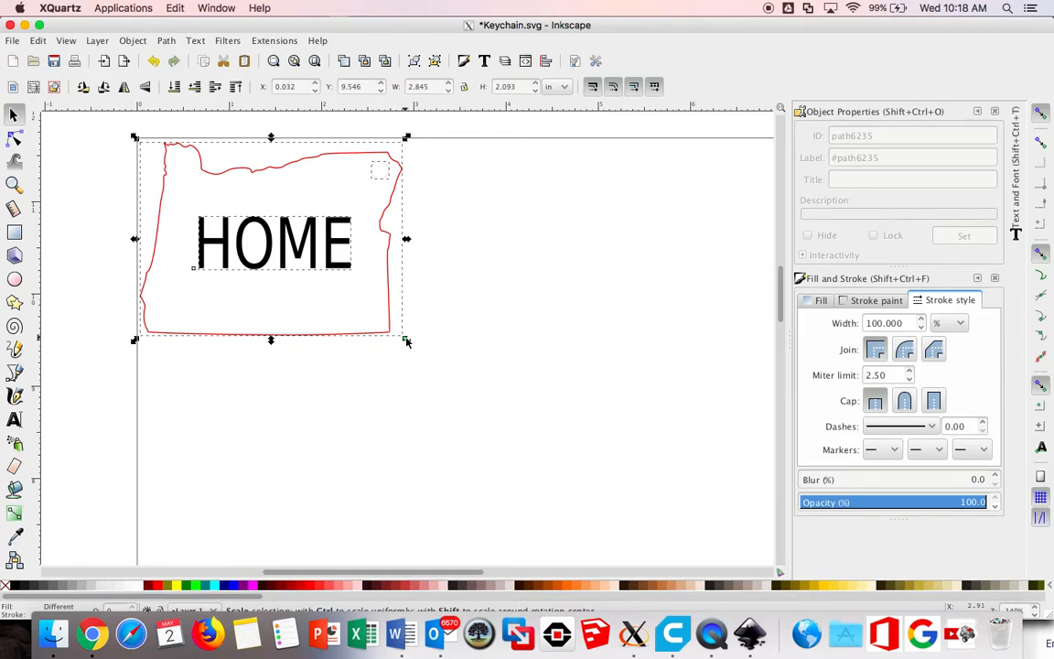
key("ctrl")
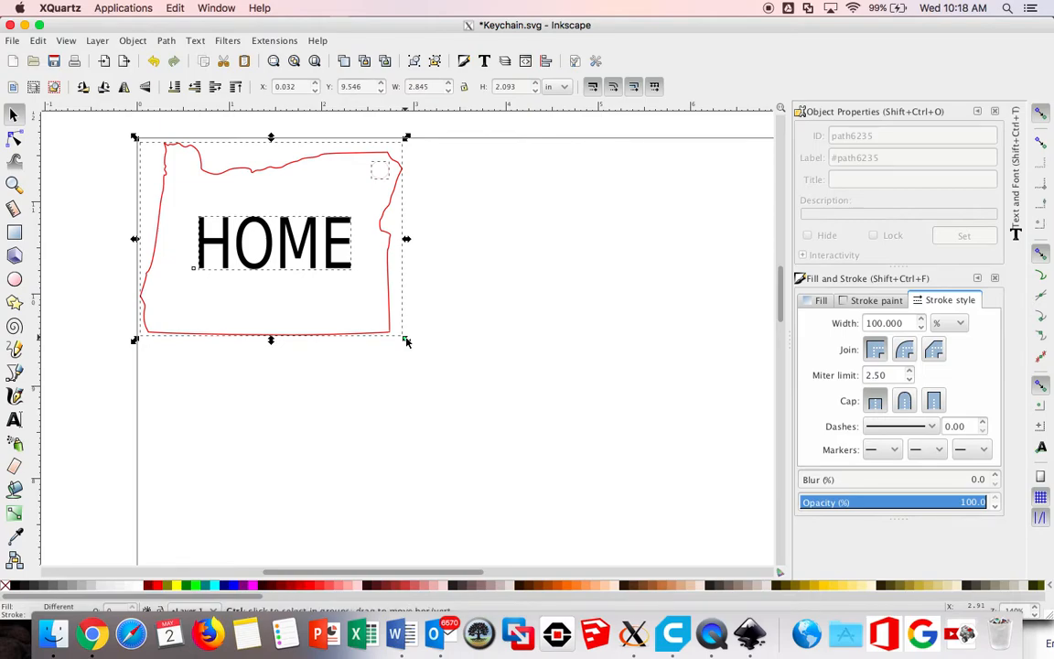
left_click_drag(407, 341, 309, 276)
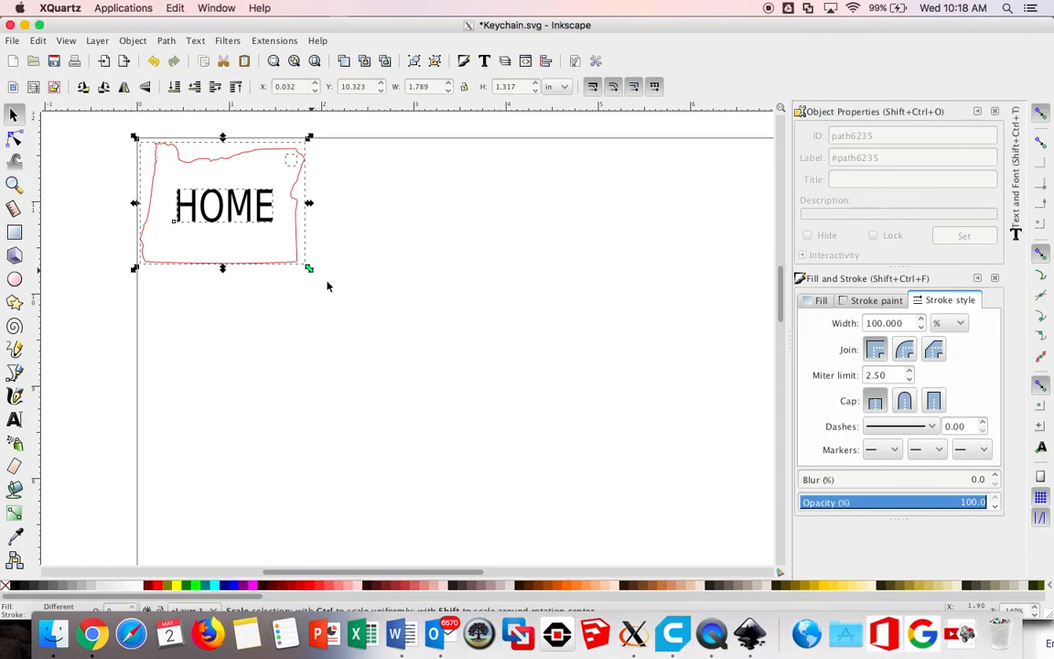
left_click_drag(309, 271, 334, 288)
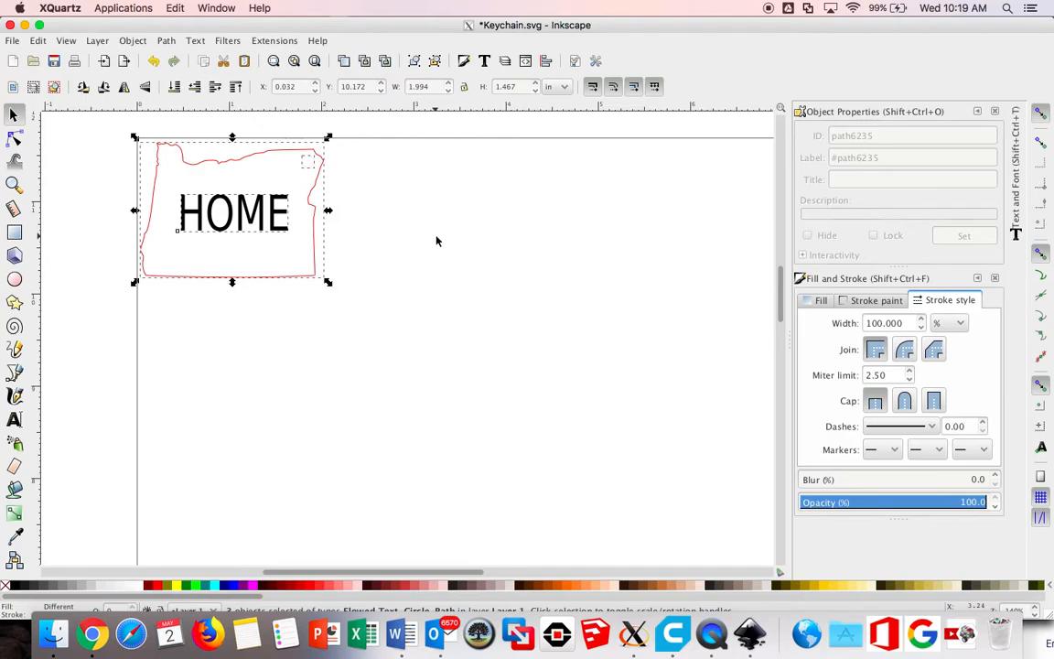
key("Escape")
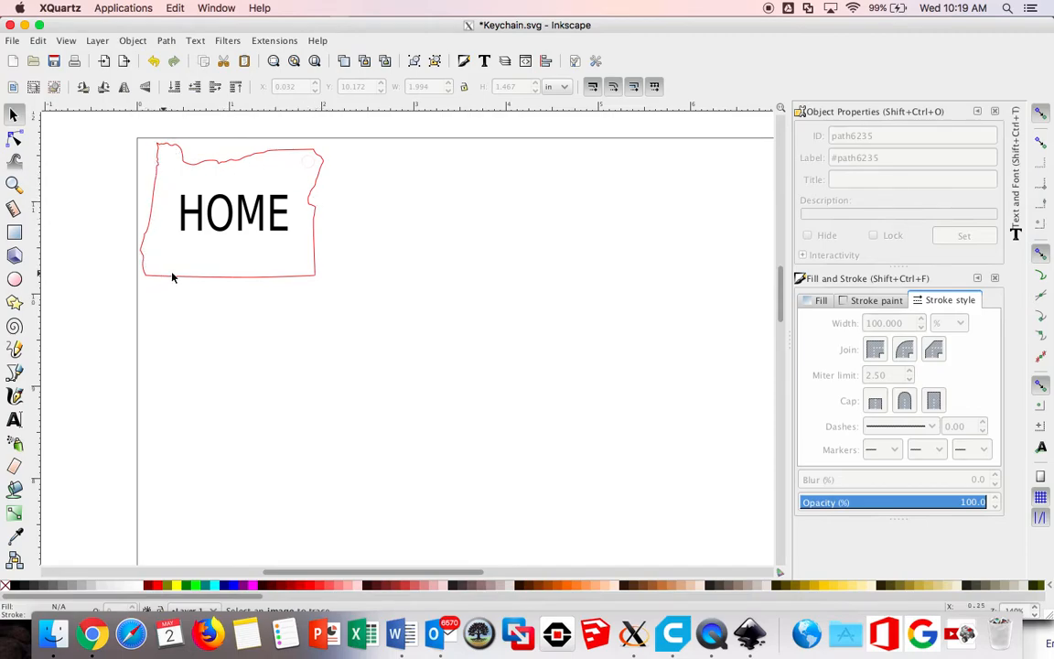
Step: Set the stroke width of the small keyring hole circle to 0.1 px
left_click(308, 154)
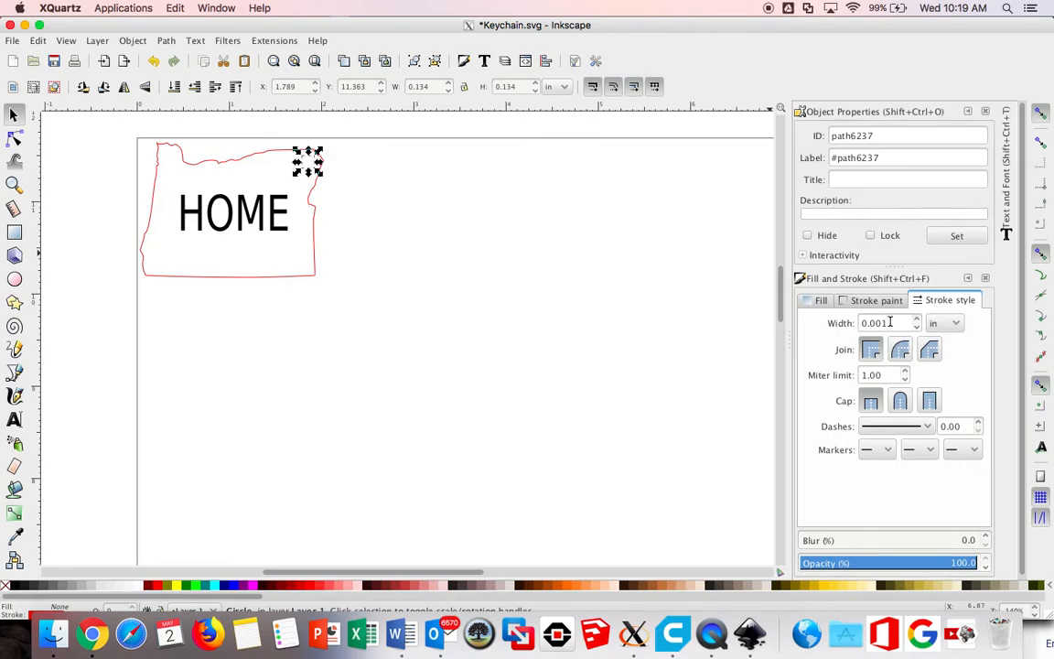
left_click_drag(886, 323, 872, 323)
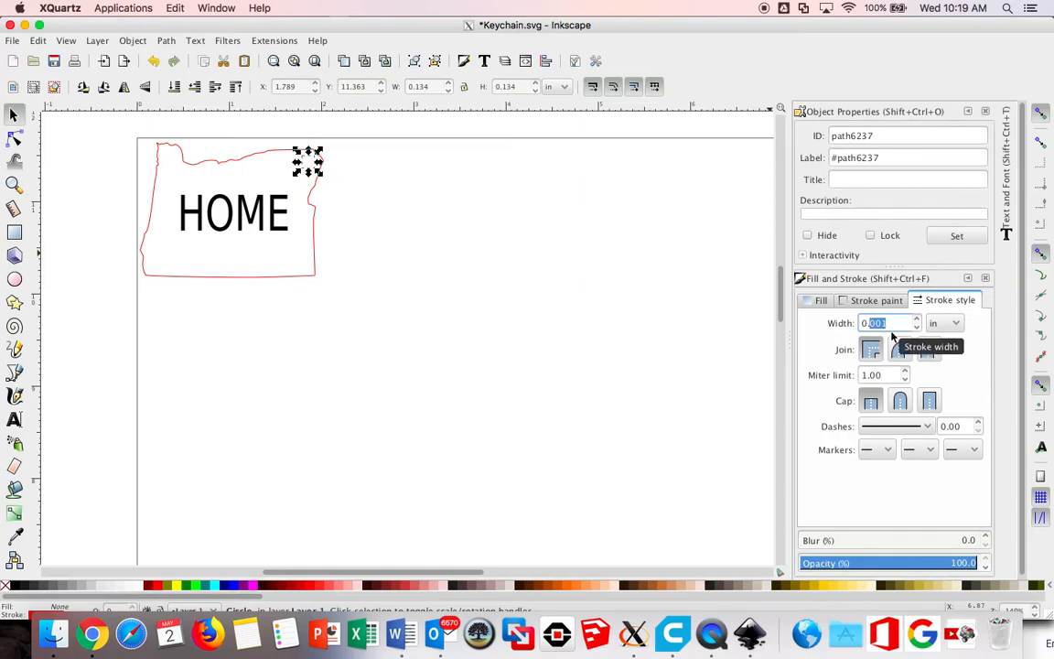
type("1")
left_click(950, 324)
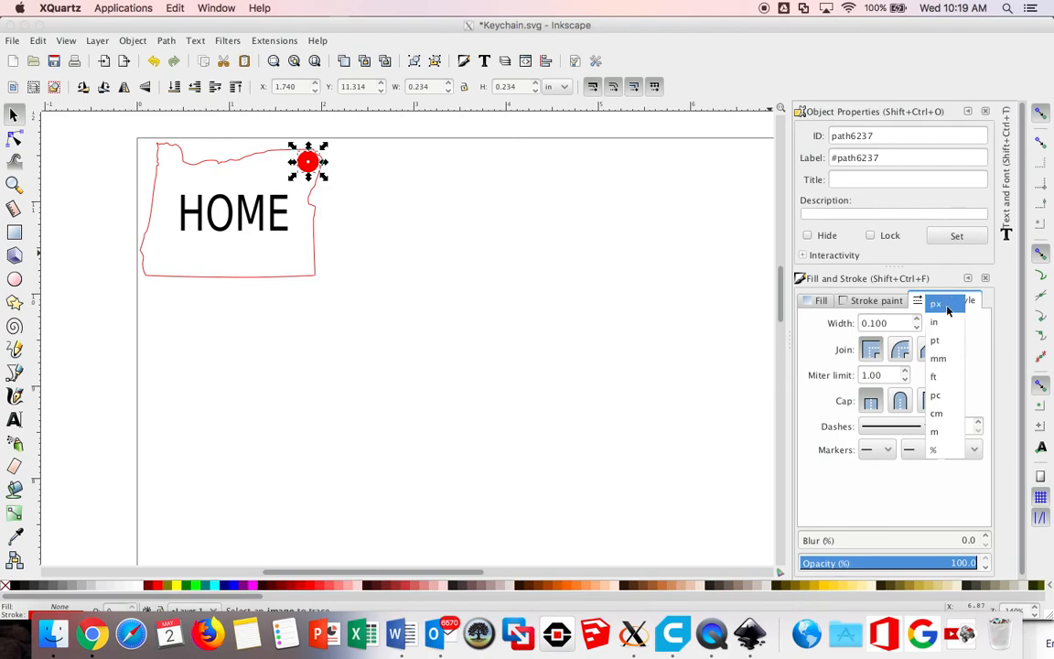
left_click(947, 309)
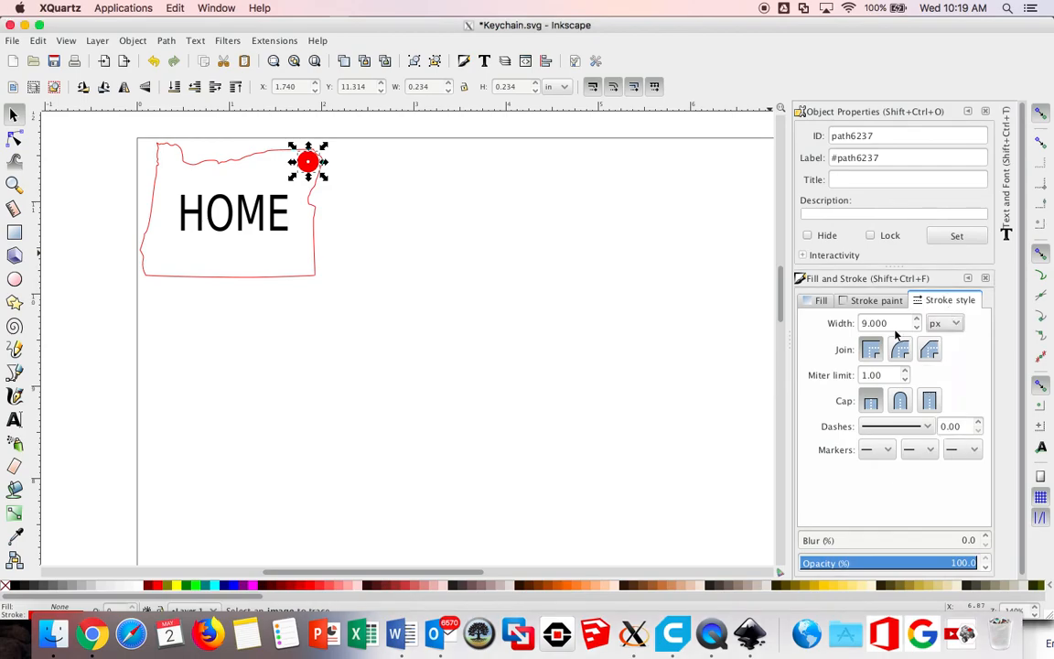
left_click_drag(889, 323, 849, 326)
type(".1")
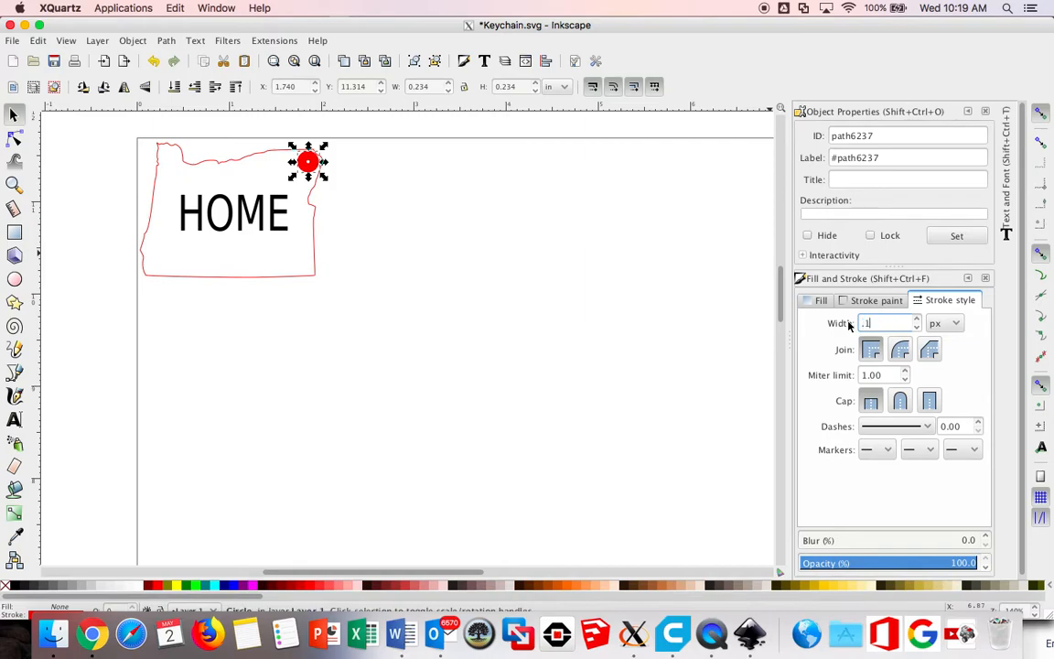
key("Return")
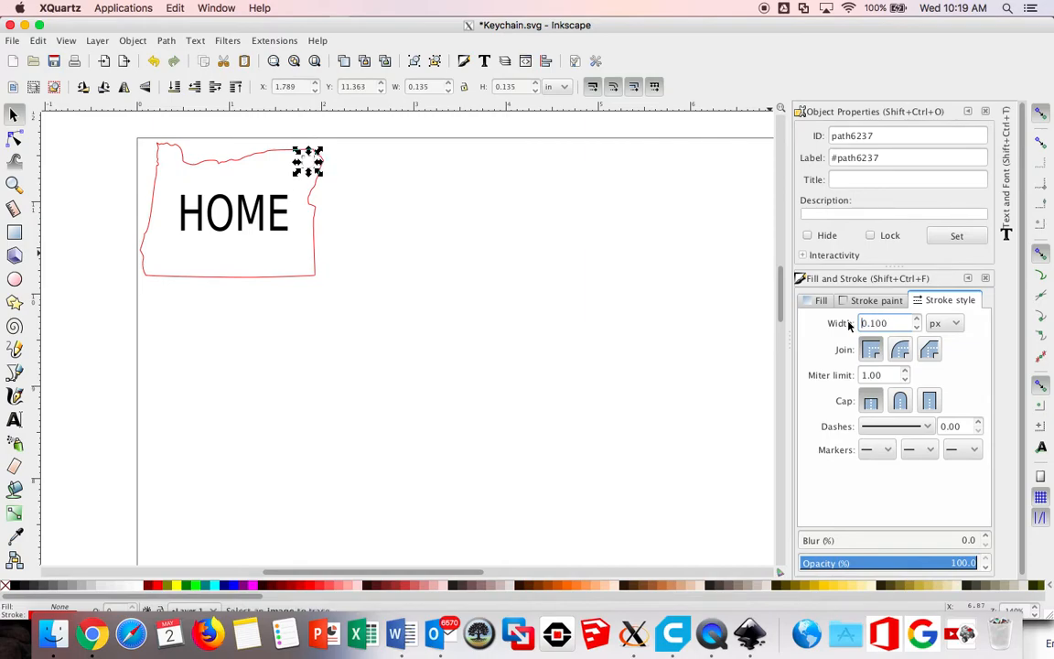
Step: Set the stroke width of the Oregon outline to 0.1 px
left_click(314, 217)
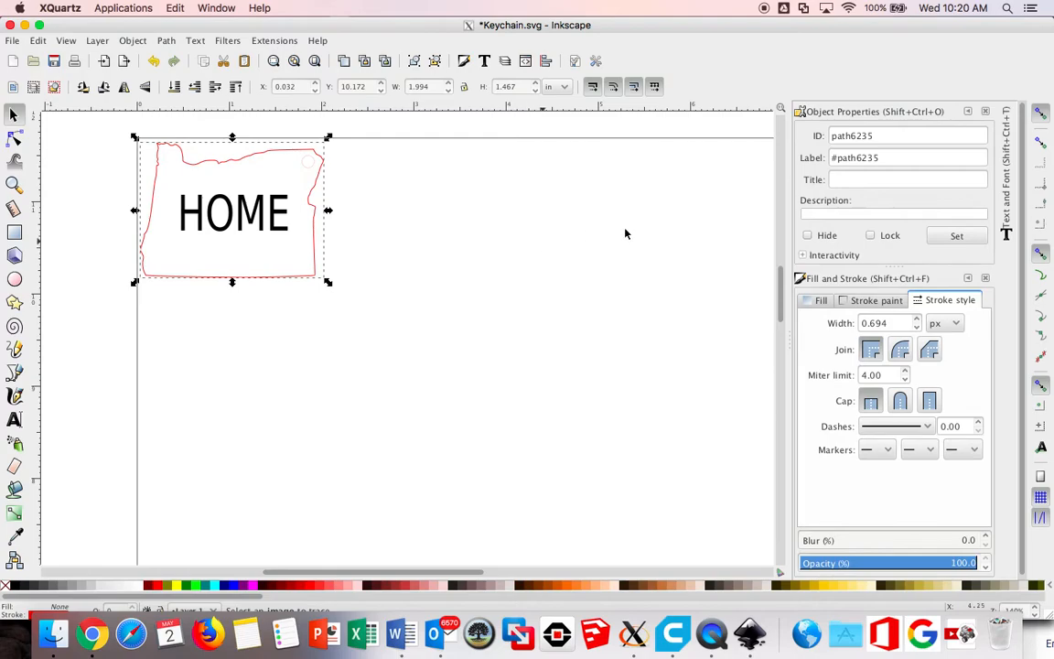
left_click_drag(889, 323, 874, 324)
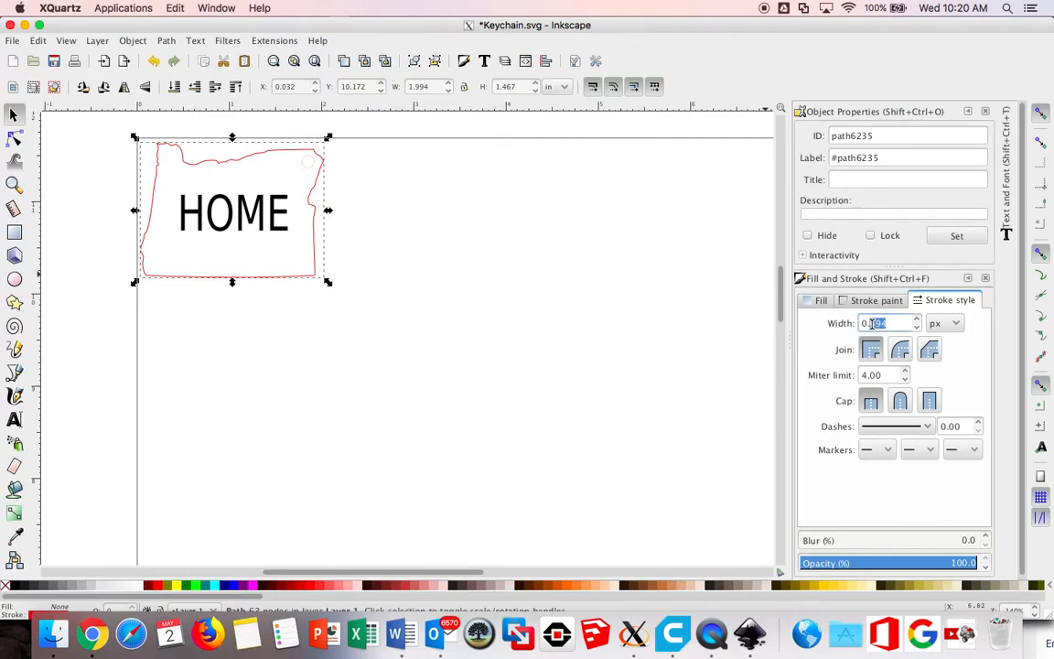
type("1")
key("Return")
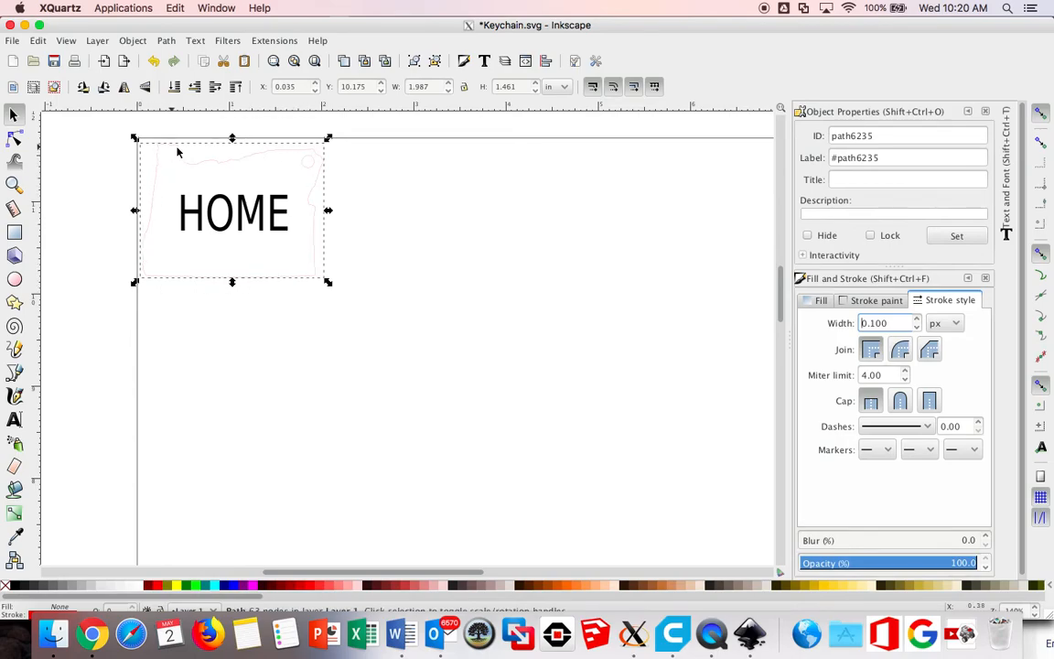
Step: Select the HOME text and save the Keychain.svg document
left_click(202, 216)
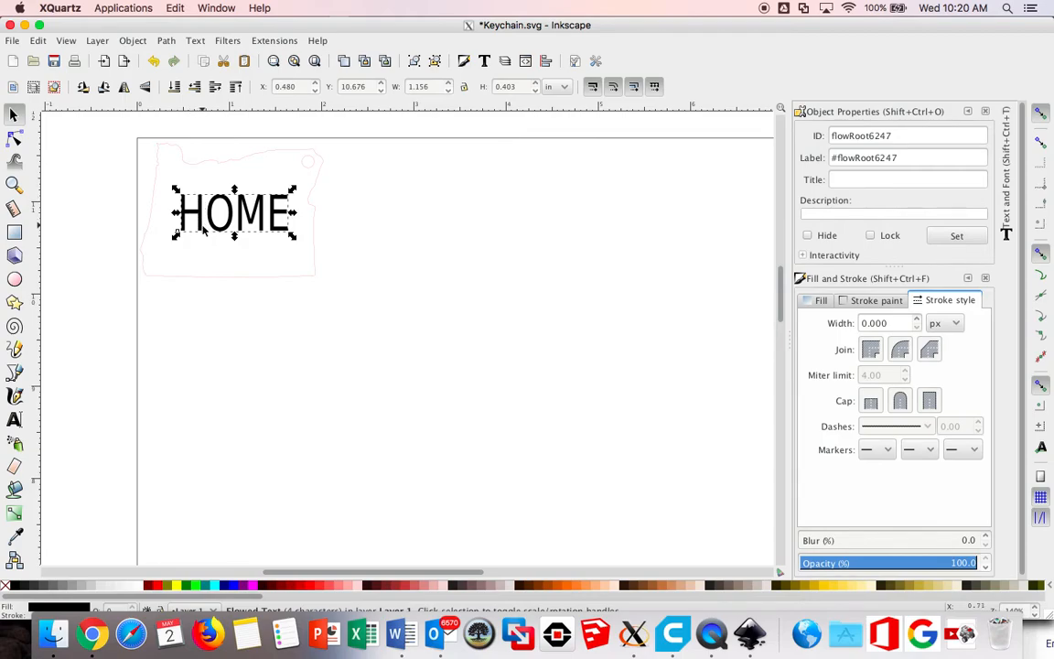
left_click(13, 40)
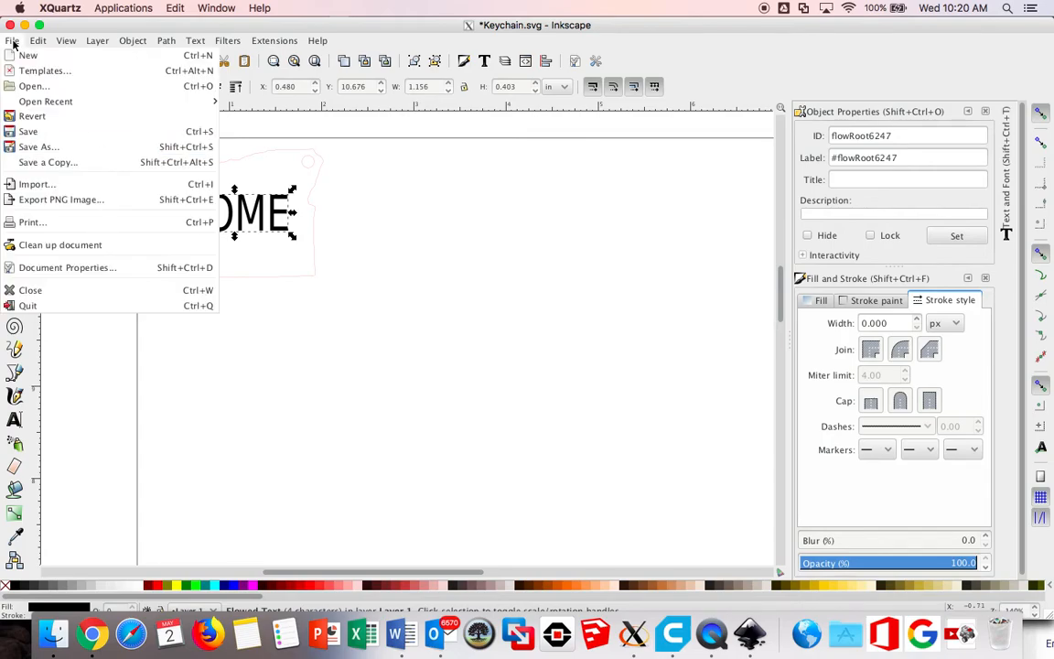
left_click(31, 133)
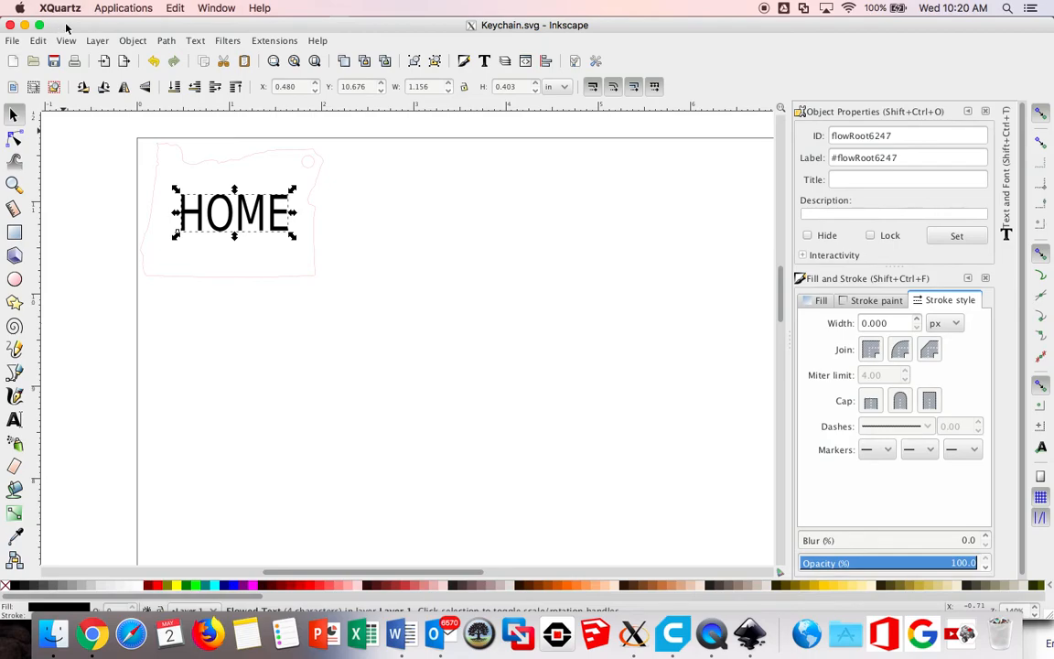
Step: Minimize the Inkscape, browser, Applications folder and Cura windows to reach the desktop
left_click_drag(66, 28, 78, 40)
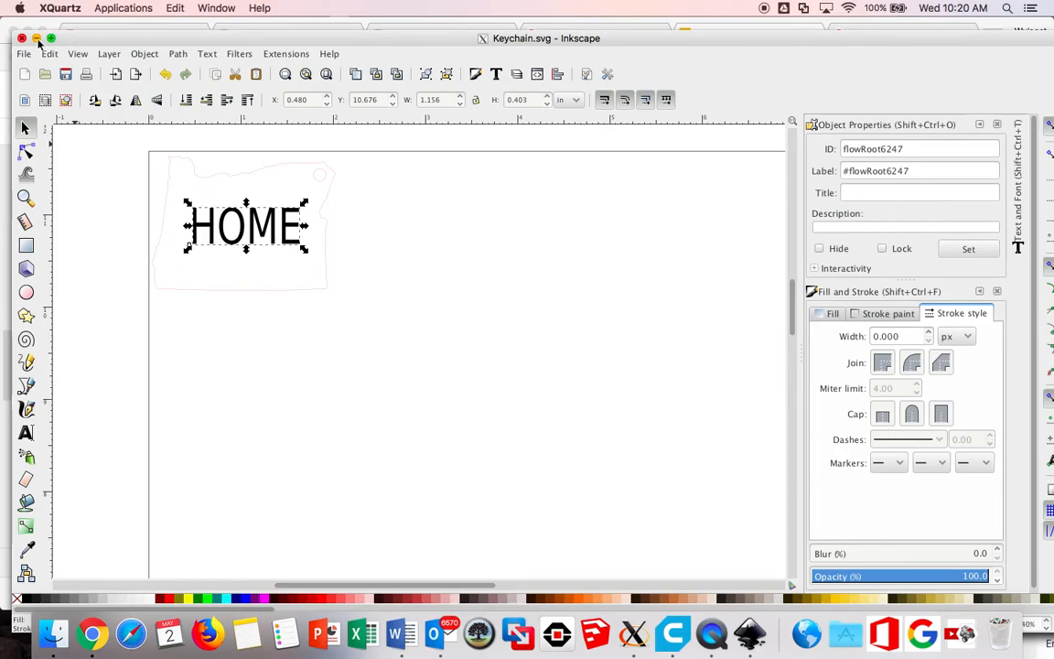
left_click(35, 38)
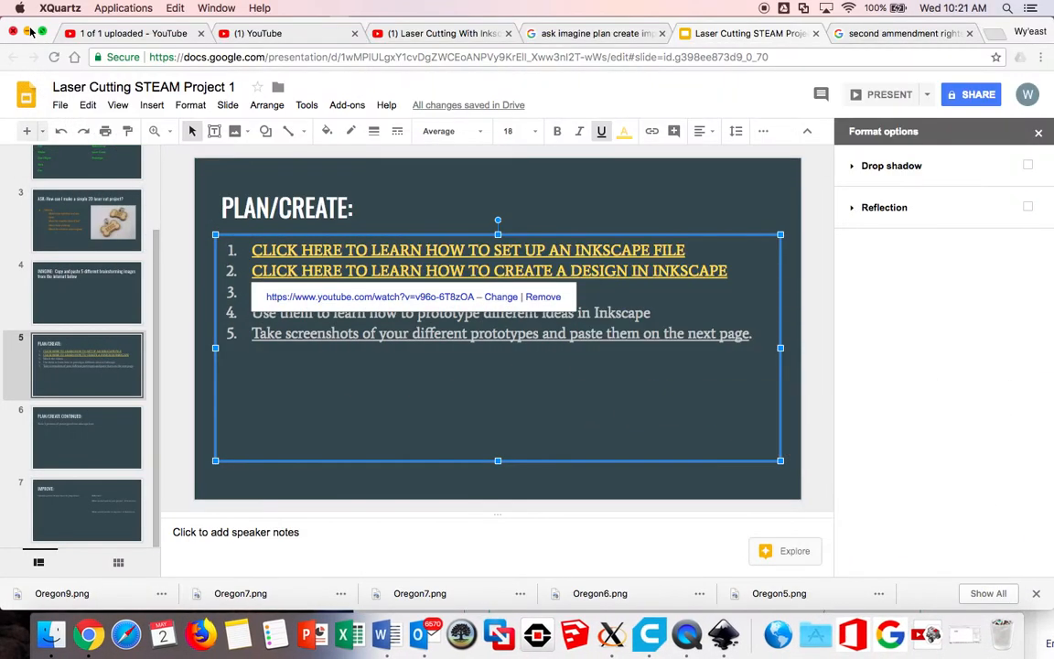
left_click(28, 31)
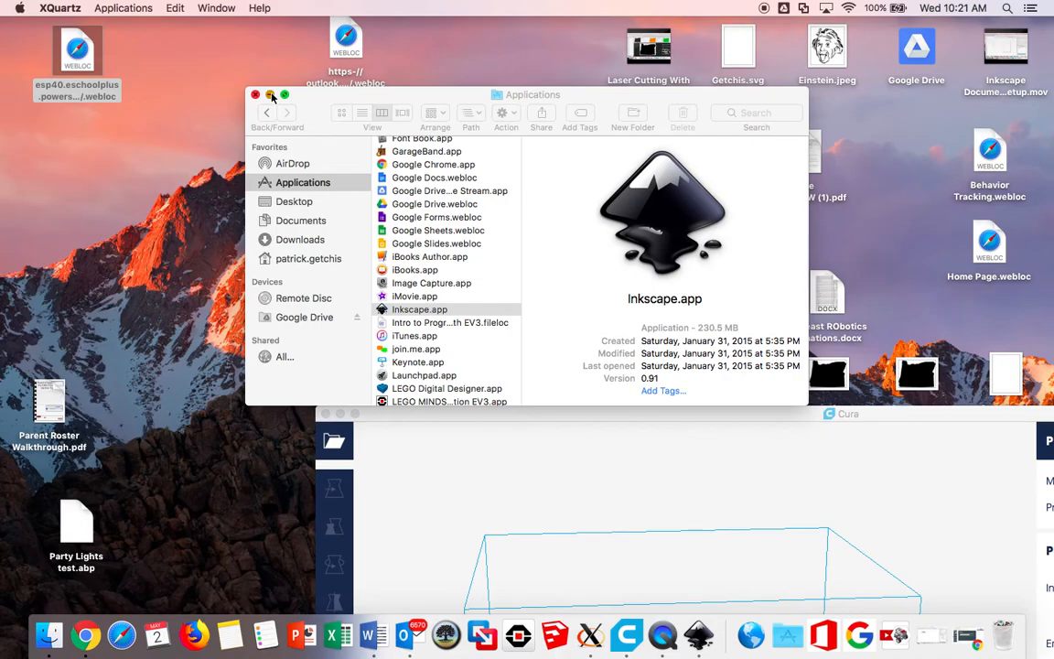
left_click(270, 95)
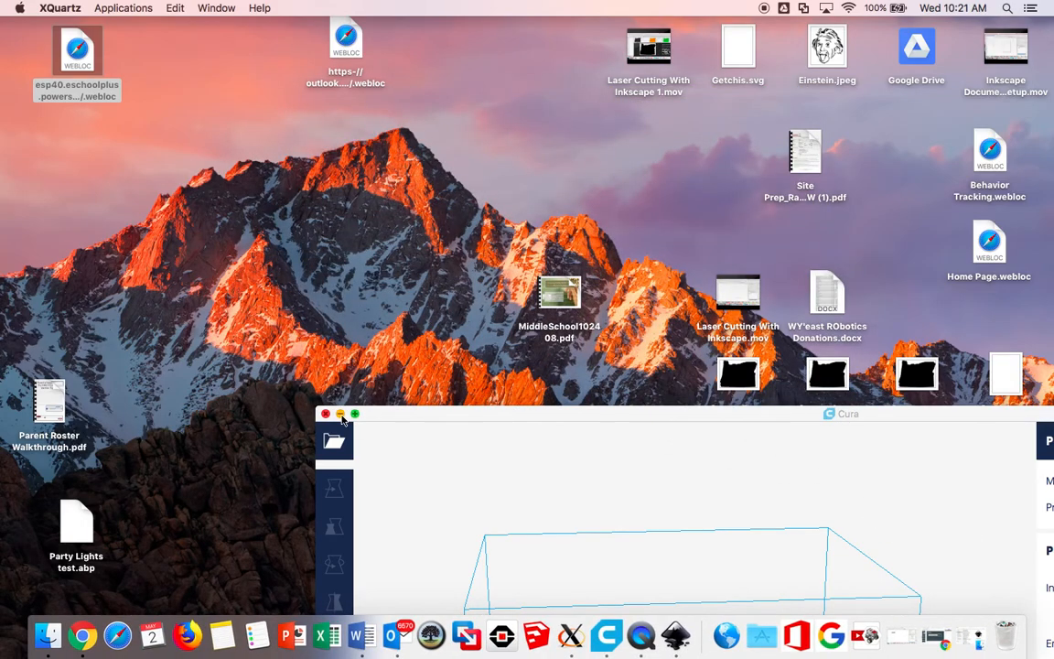
left_click(340, 414)
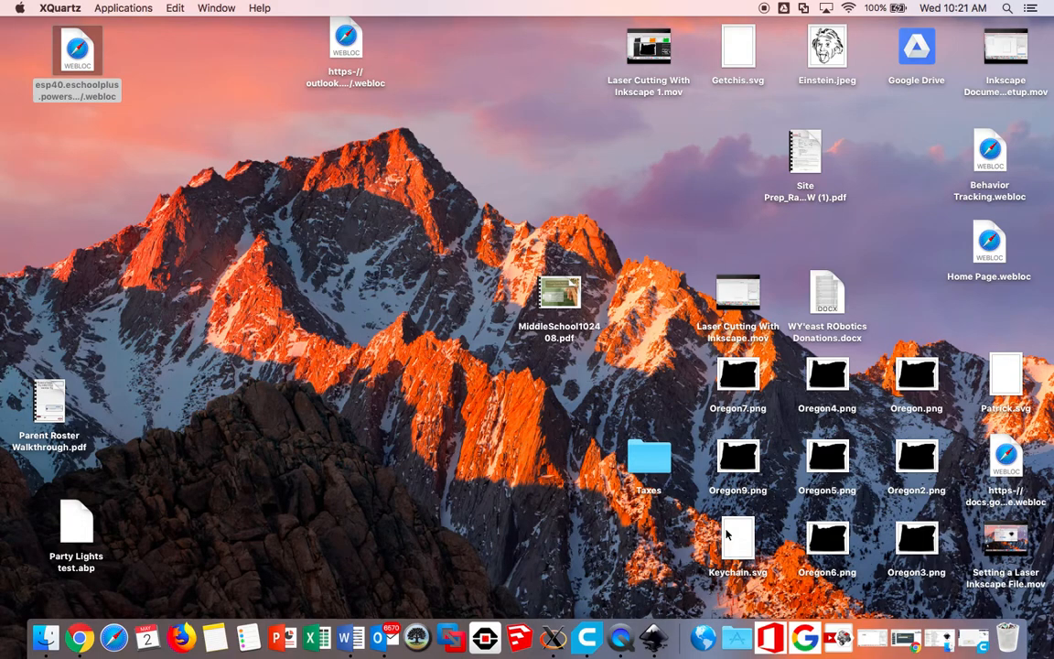
Step: Rename the desktop file Keychain.svg by adding the owner's first name and a space in front of Keychain
left_click(735, 574)
left_click(735, 574)
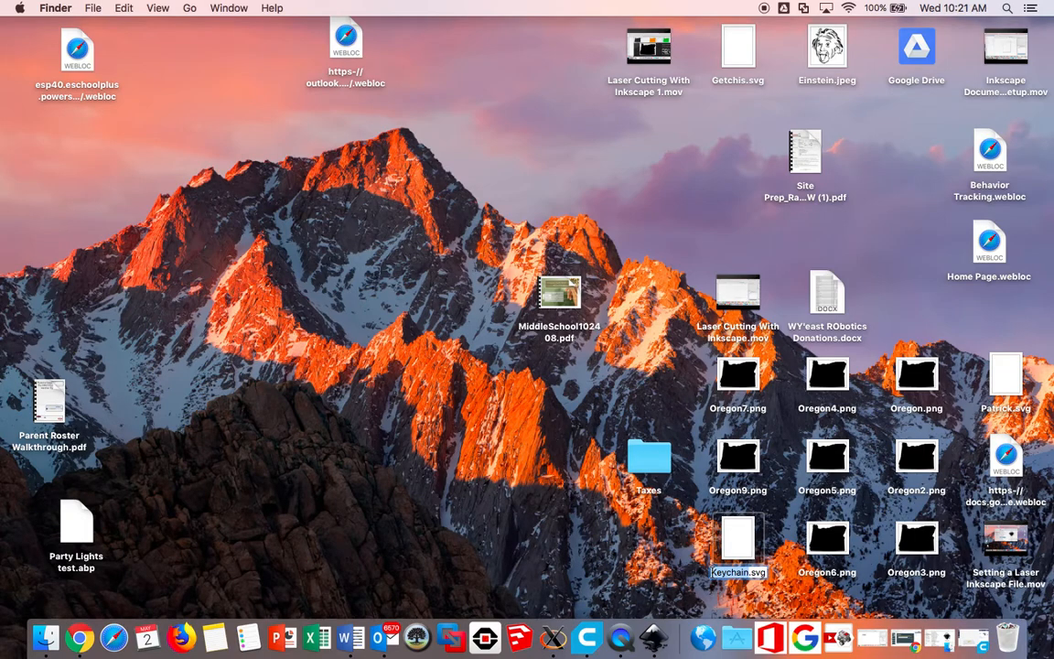
key("Left")
type("Patri")
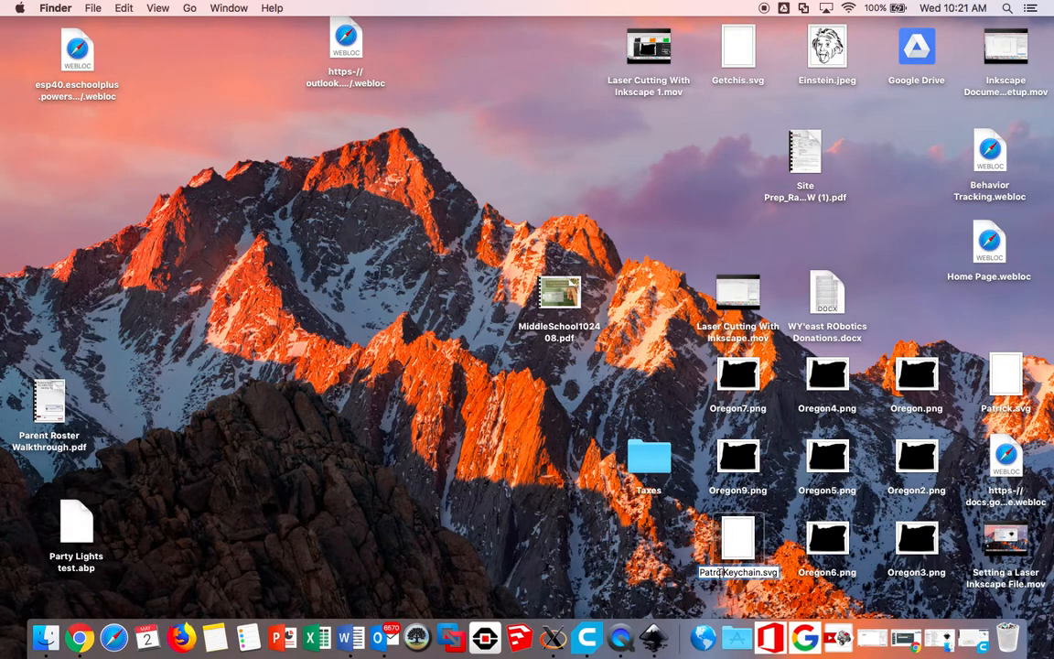
key("BackSpace")
type("ick")
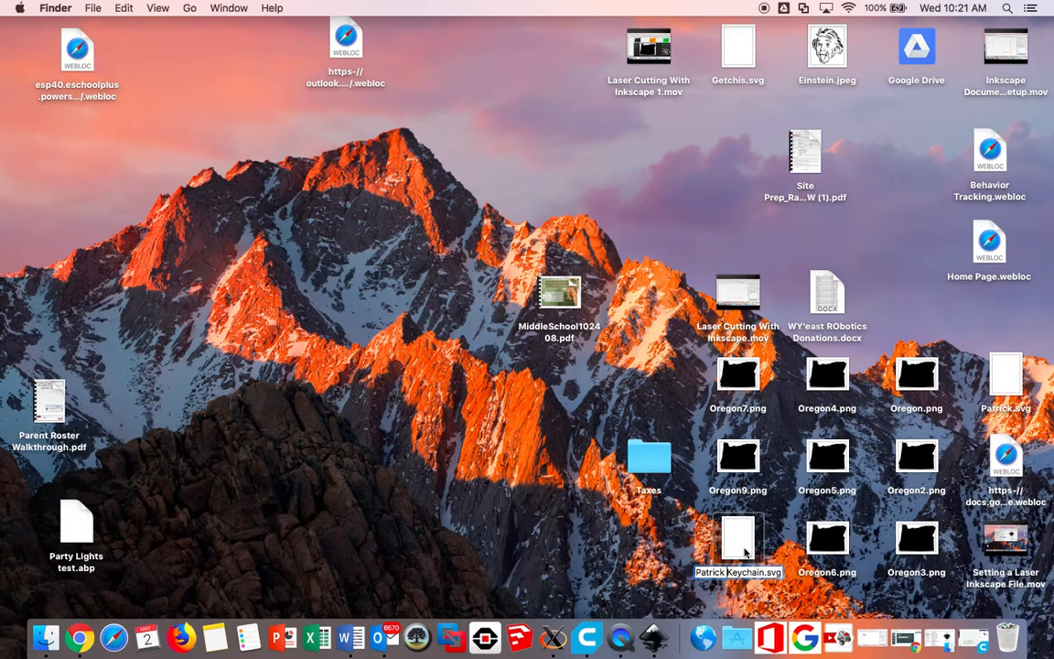
left_click(605, 499)
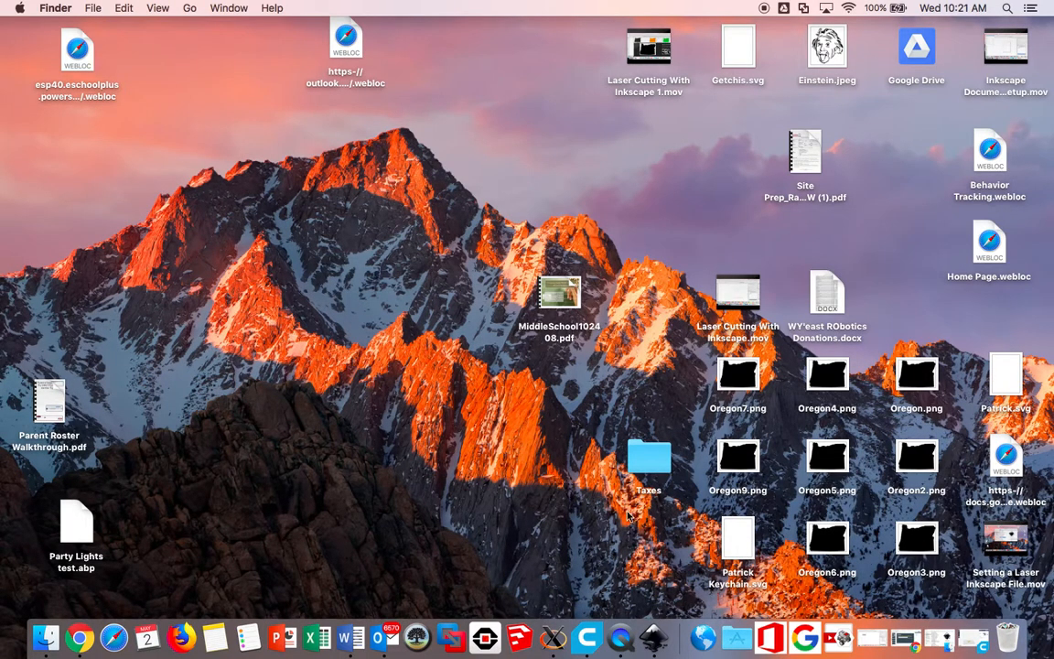